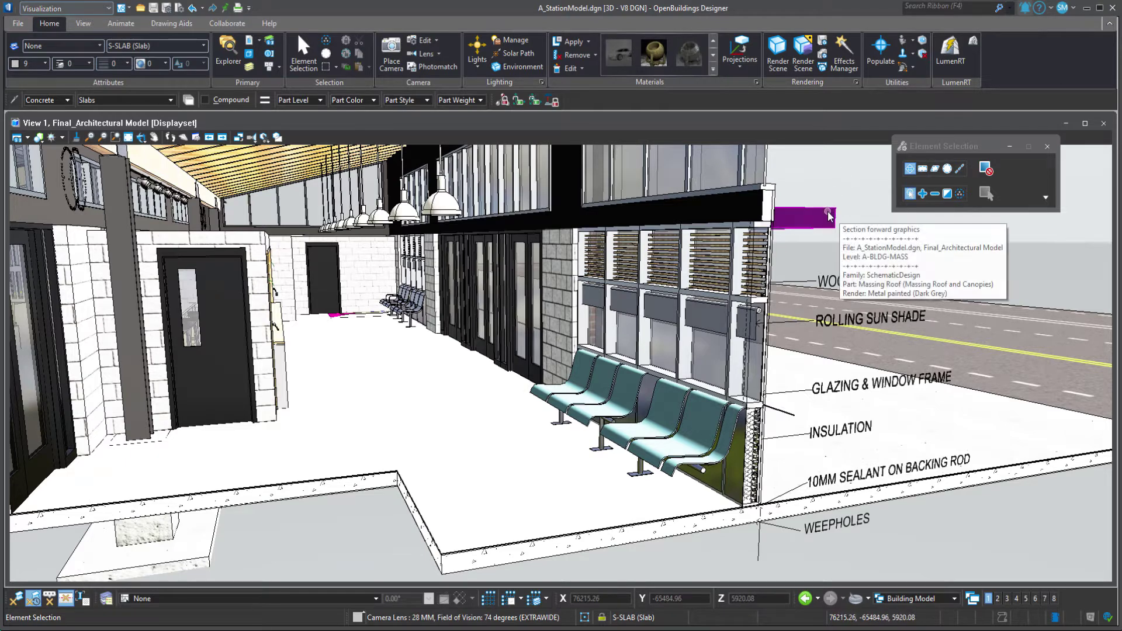
Step: Narrow the View 1 window to about half width, reframe it on the annotated wall section beside the seats, and clear the tool settings away from it
{"action": "left_click_drag", "start_coordinate": [6, 199], "coordinate": [517, 215]}
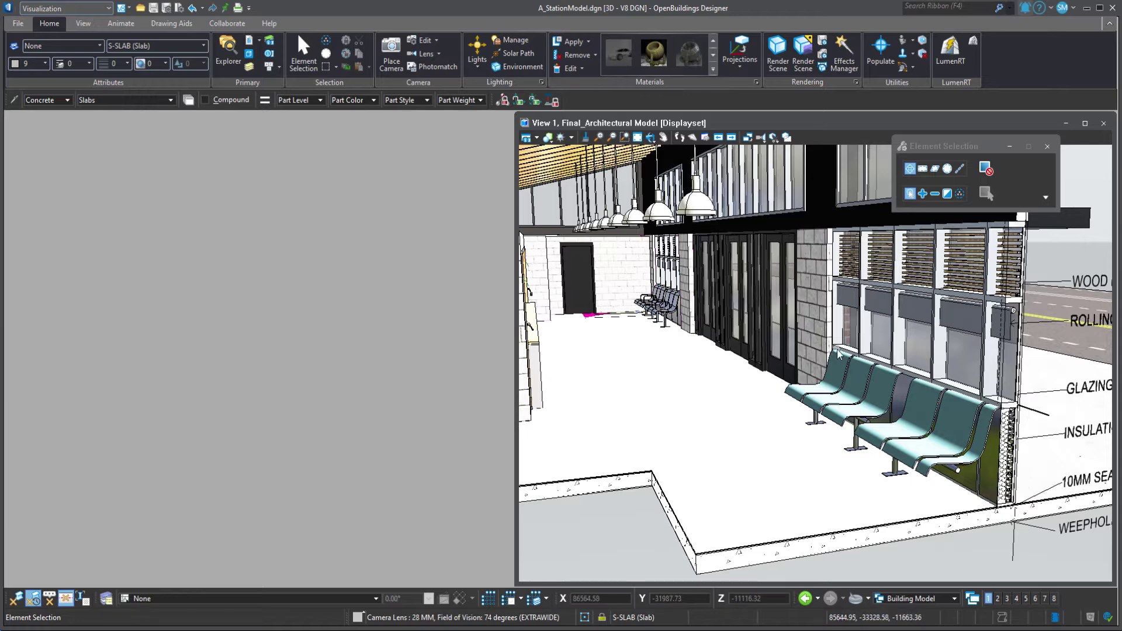
{"action": "middle_click_drag", "start_coordinate": [823, 343], "coordinate": [689, 326]}
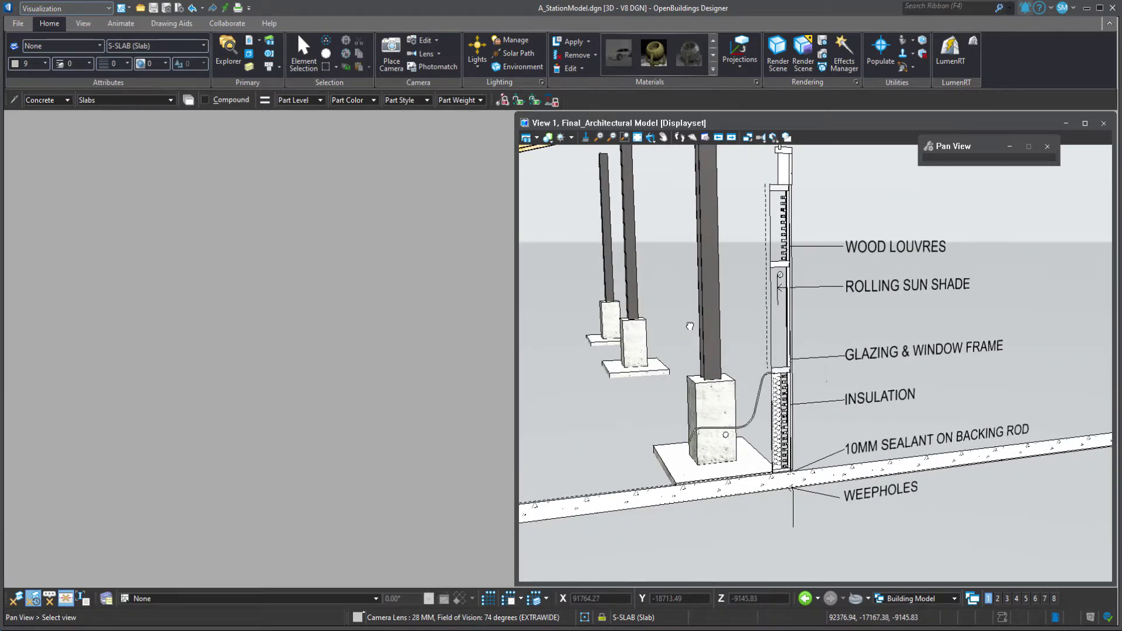
{"action": "key", "text": "Escape"}
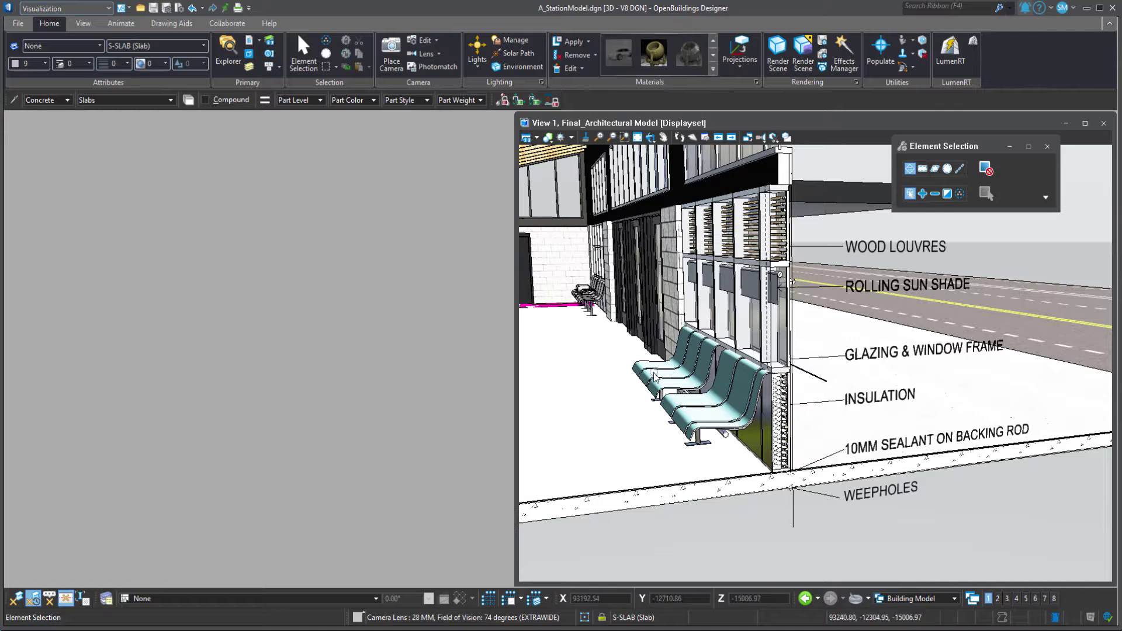
{"action": "middle_click_drag", "start_coordinate": [655, 375], "coordinate": [653, 356], "text": "shift"}
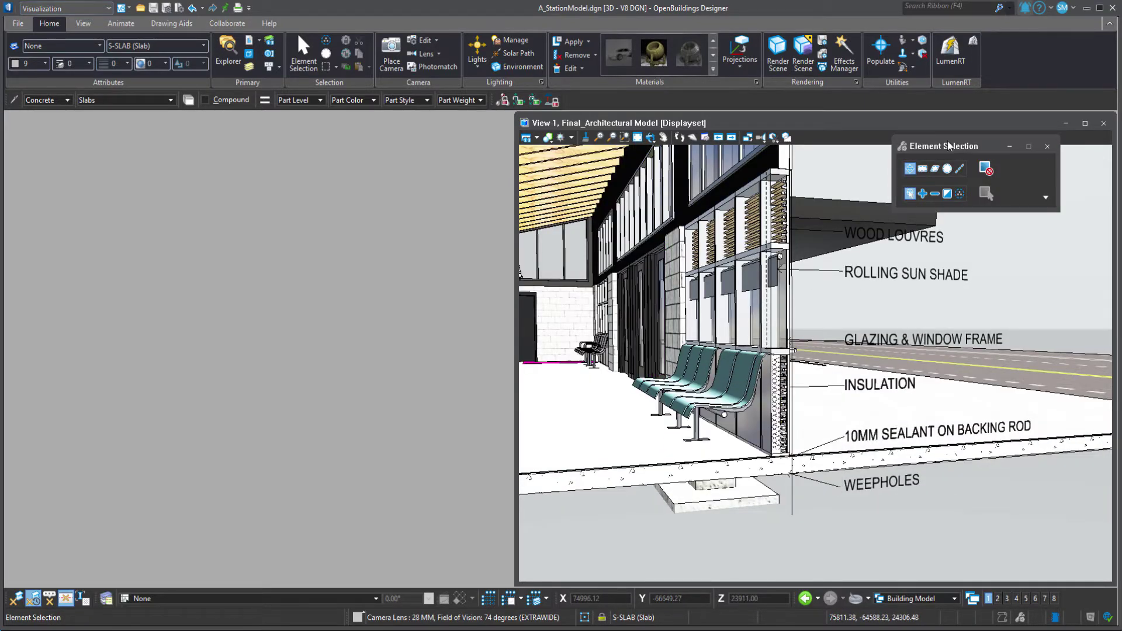
{"action": "left_click_drag", "start_coordinate": [952, 146], "coordinate": [258, 191]}
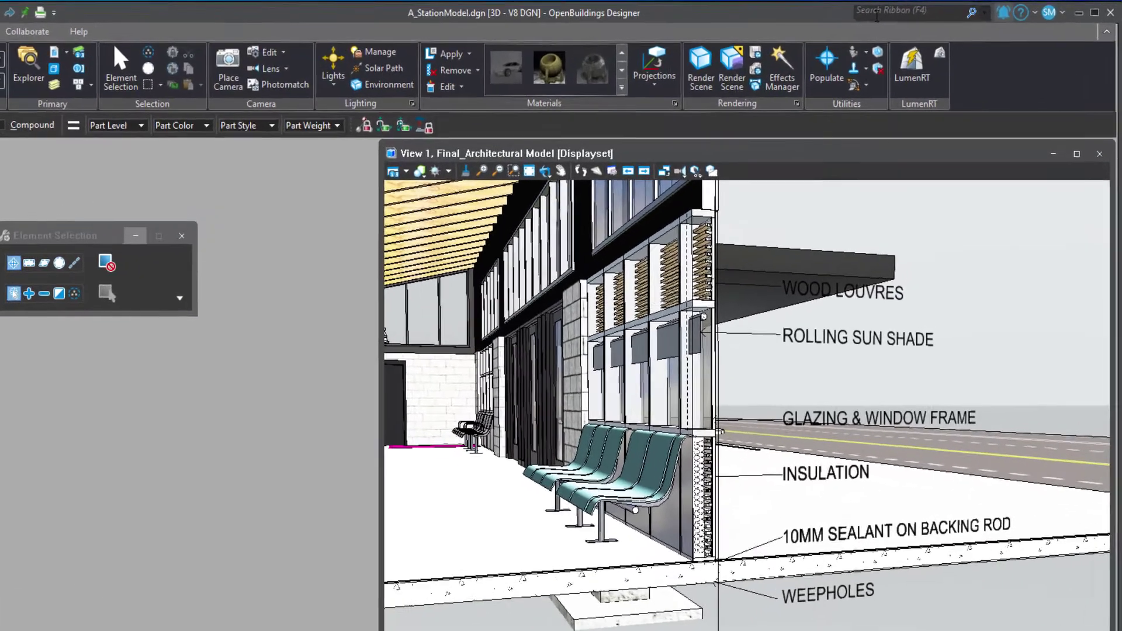
Step: Find the Save Image command by searching for "save" and keep its antialiasing quality at High
{"action": "left_click", "coordinate": [920, 9]}
{"action": "type", "text": "save"}
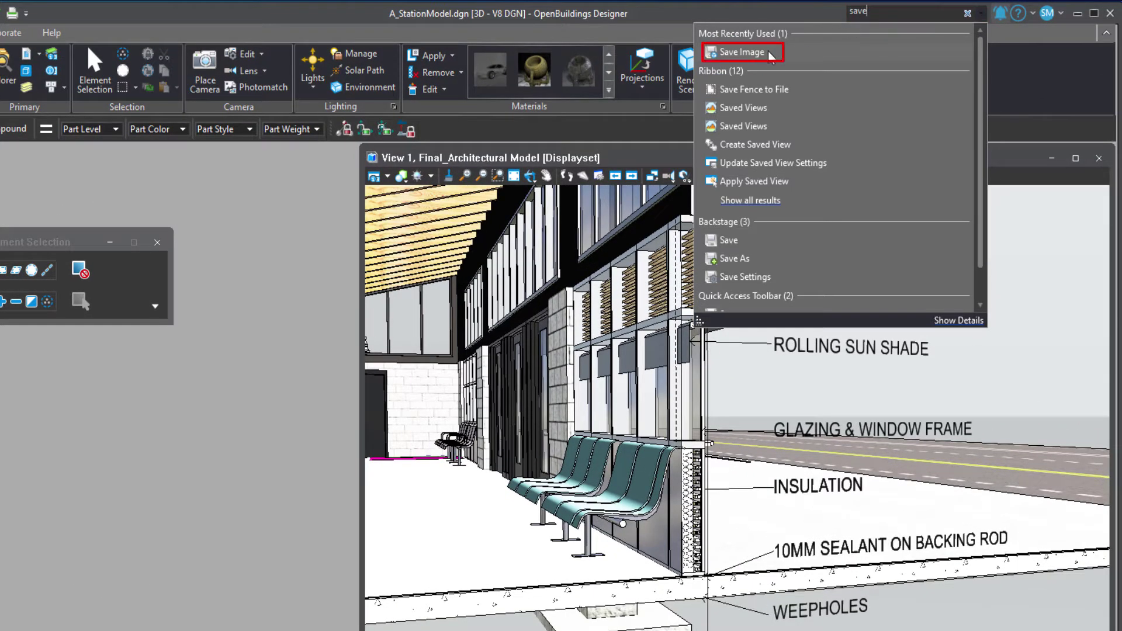
{"action": "left_click", "coordinate": [741, 52]}
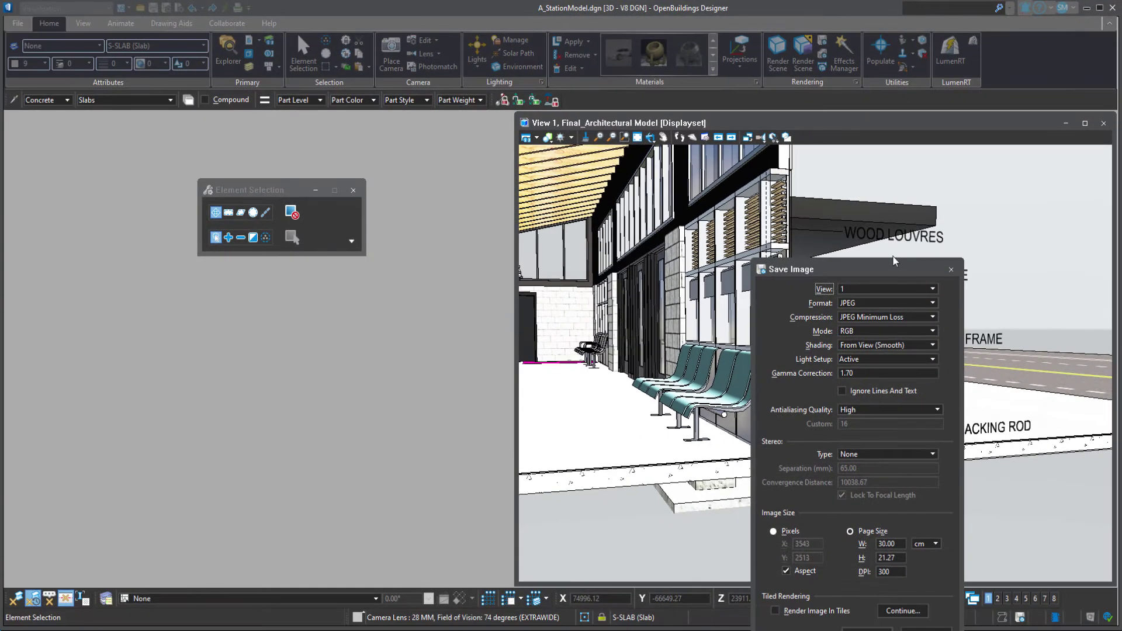
{"action": "left_click_drag", "start_coordinate": [888, 269], "coordinate": [406, 147]}
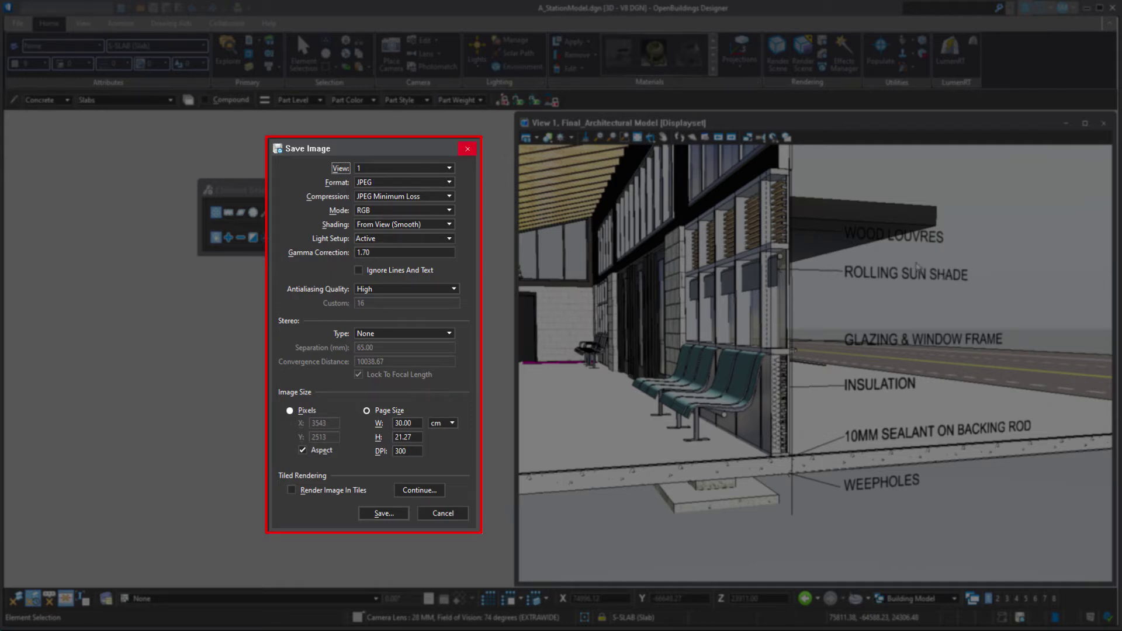
{"action": "left_click", "coordinate": [376, 289]}
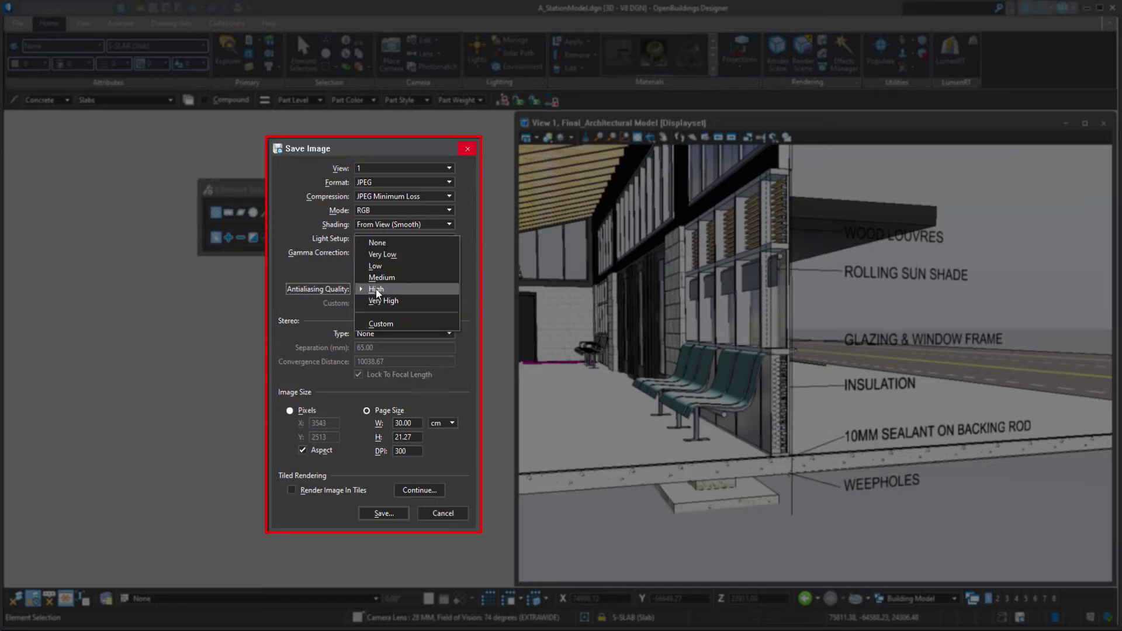
{"action": "left_click", "coordinate": [421, 292]}
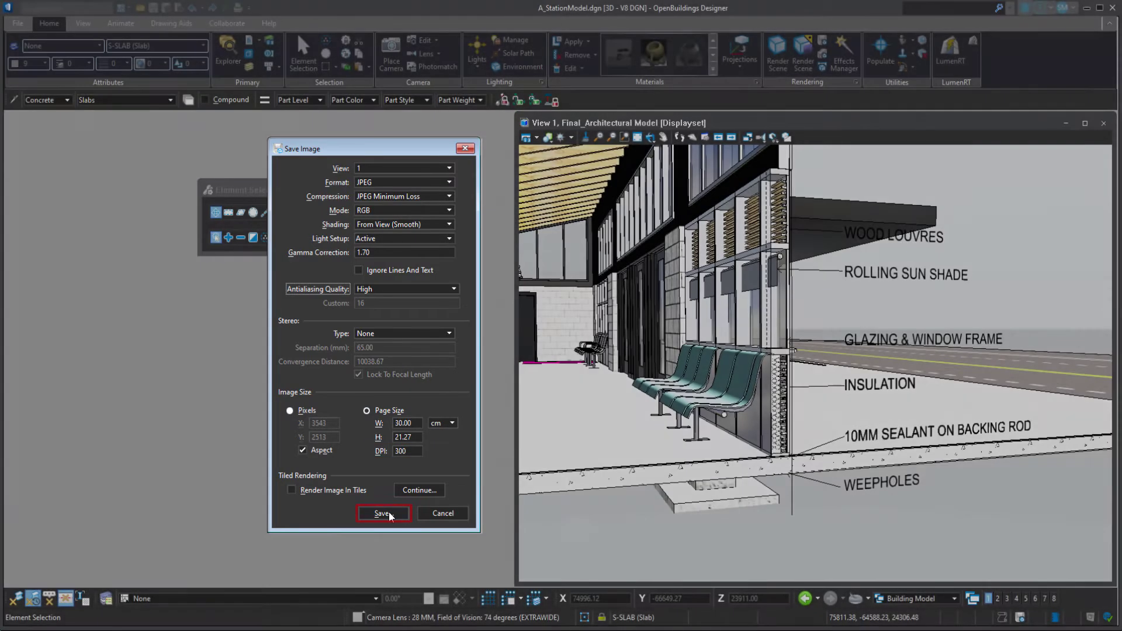
Step: Save the view as the JPEG image A_StationModel3.jpg in the workset's Output folder
{"action": "left_click", "coordinate": [383, 513]}
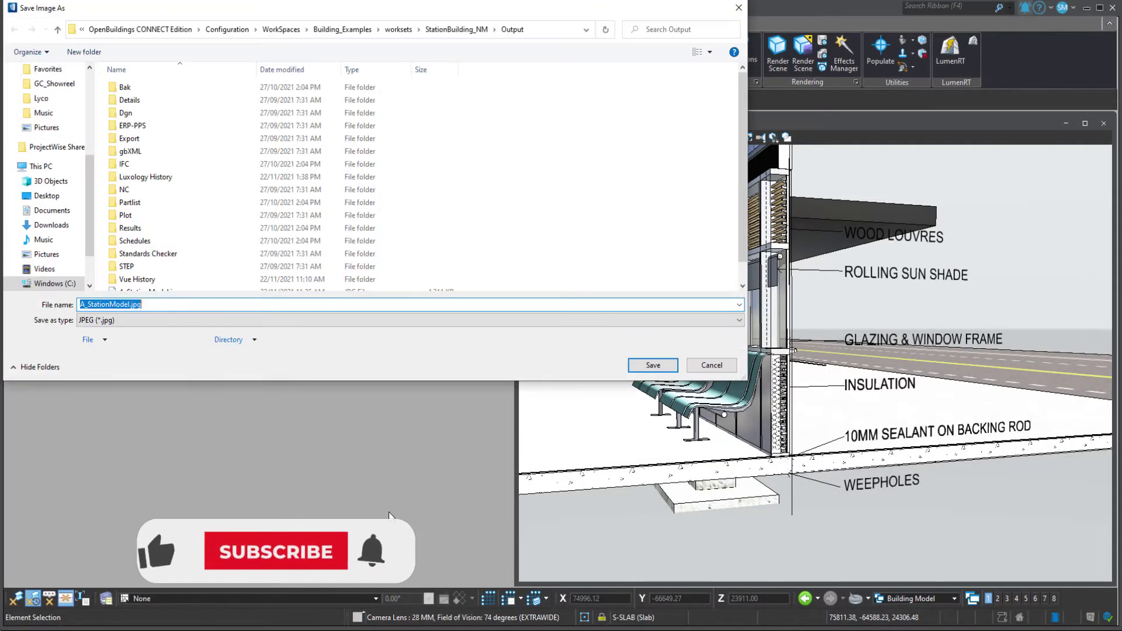
{"action": "left_click", "coordinate": [129, 305]}
{"action": "type", "text": "3"}
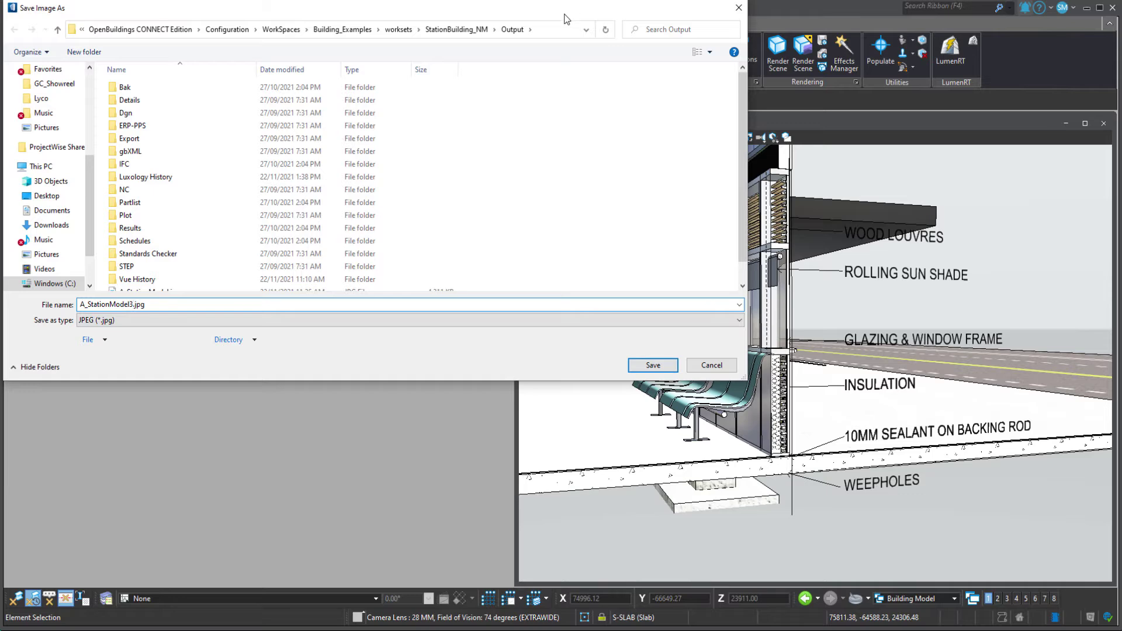
{"action": "left_click", "coordinate": [545, 29]}
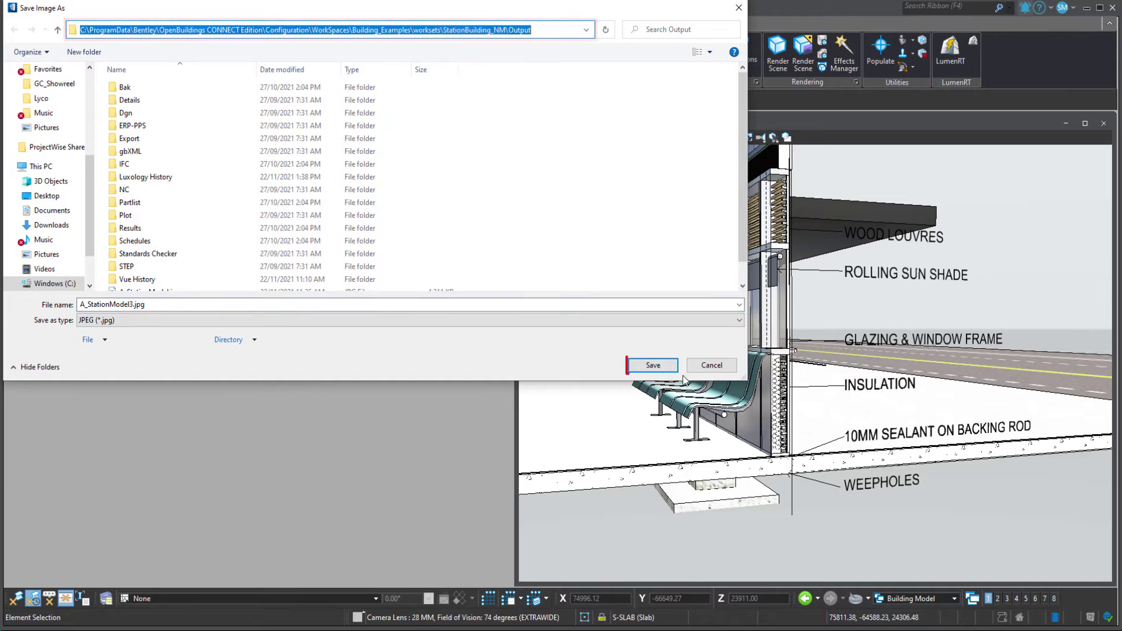
{"action": "left_click", "coordinate": [666, 365]}
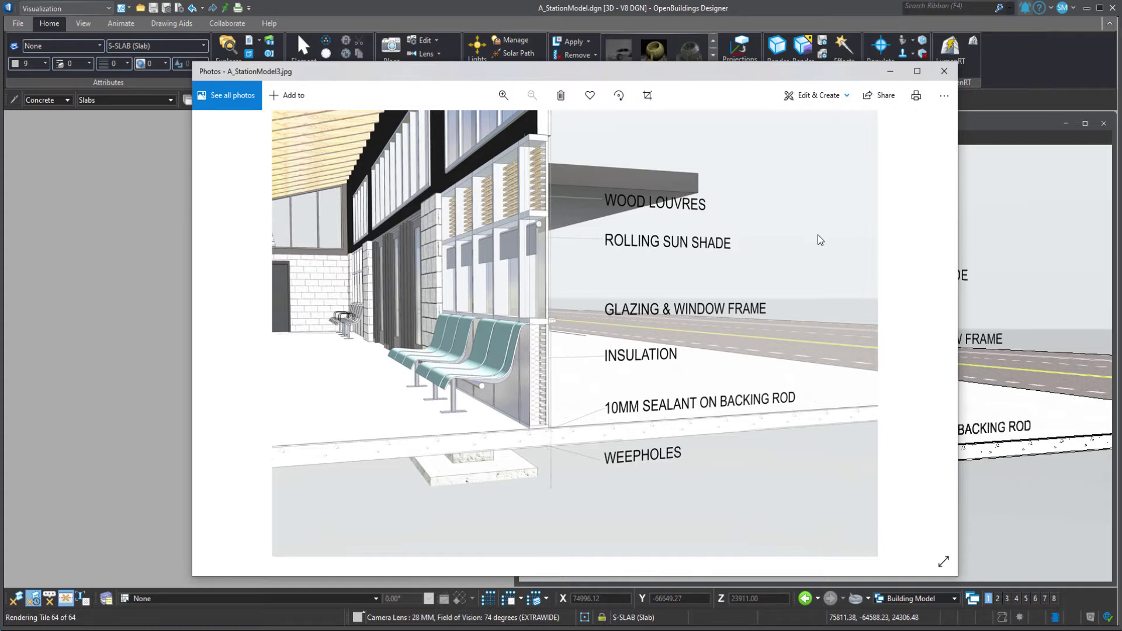
Step: Return to OpenBuildings Designer, open the Render Scene window with the interior rendering, and shrink the window
{"action": "left_click", "coordinate": [795, 7]}
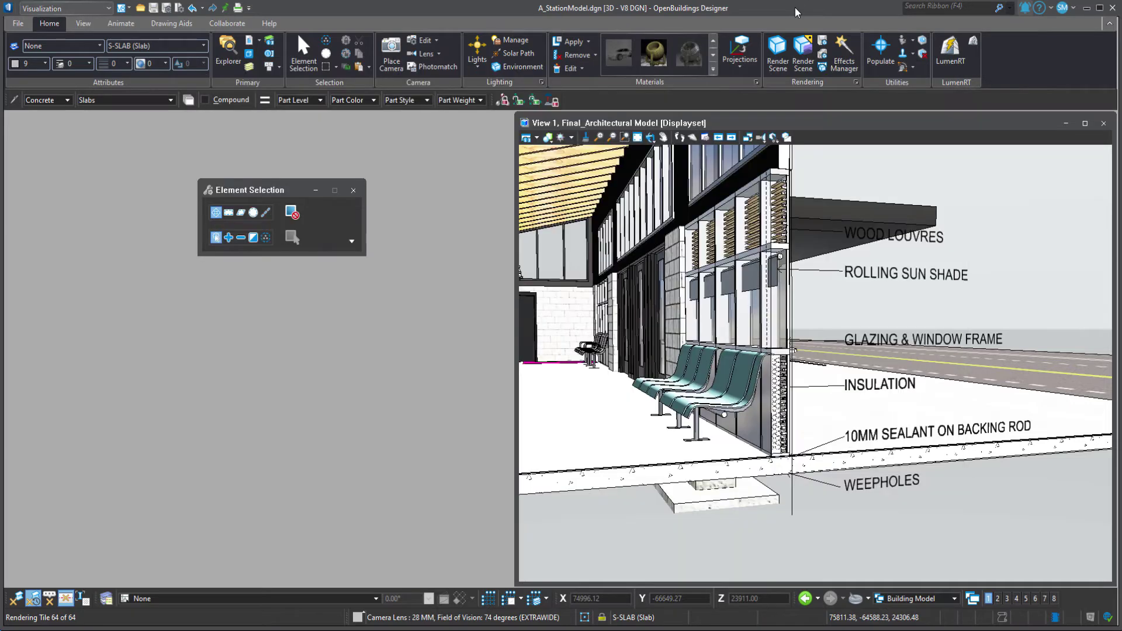
{"action": "left_click", "coordinate": [772, 54]}
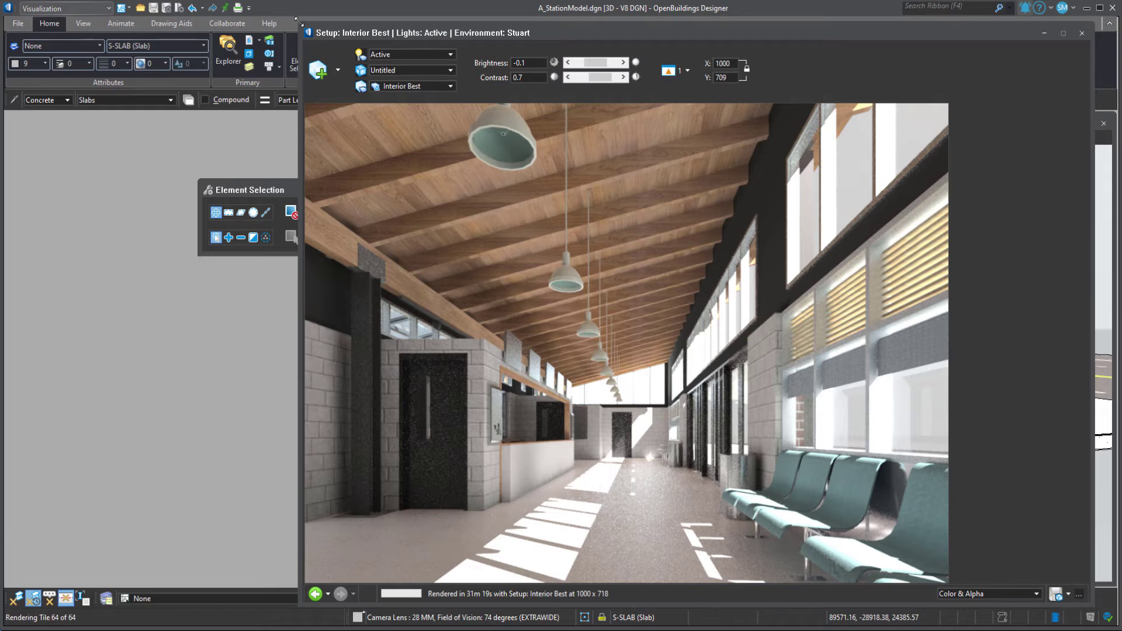
{"action": "left_click_drag", "start_coordinate": [299, 26], "coordinate": [461, 227]}
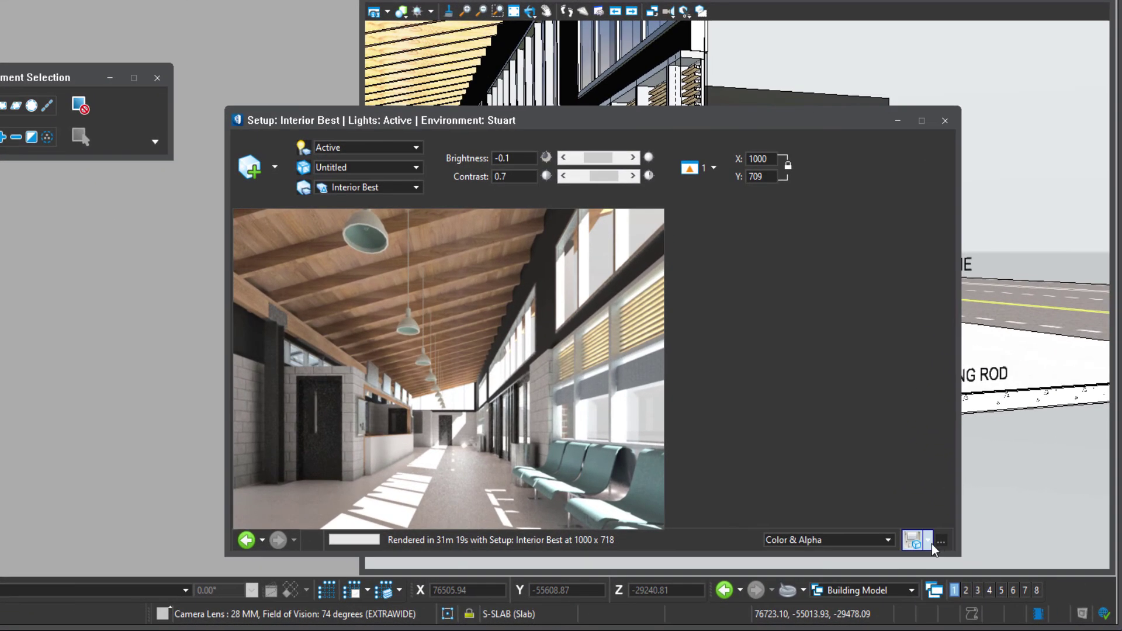
Step: Turn on the display of visible edges for the rendered interior image
{"action": "left_click", "coordinate": [978, 559]}
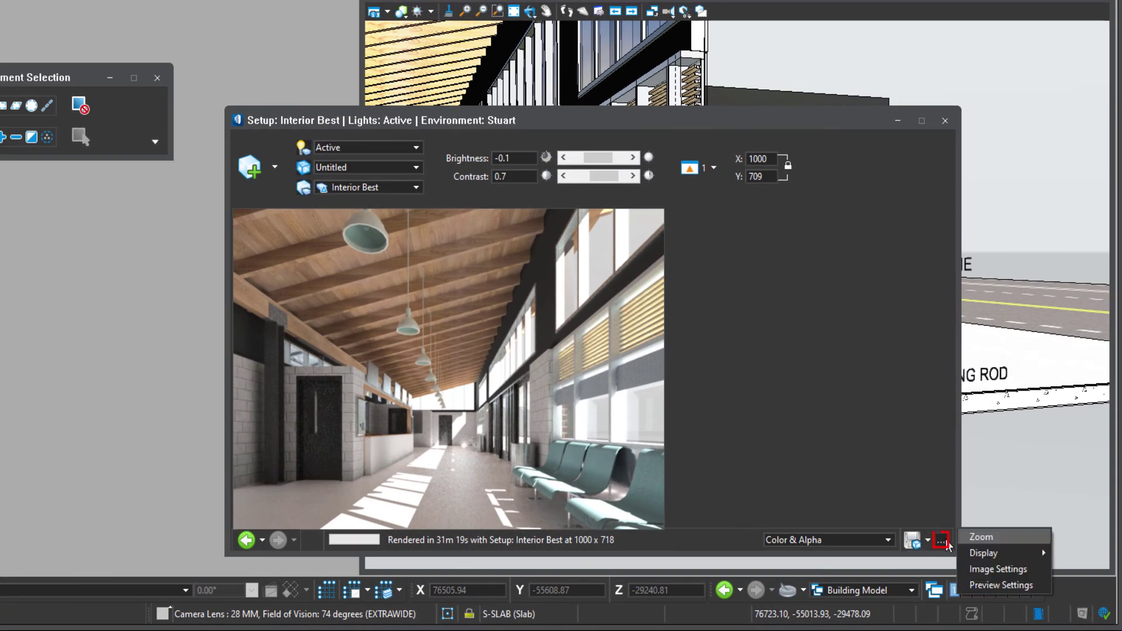
{"action": "mouse_move", "coordinate": [997, 552]}
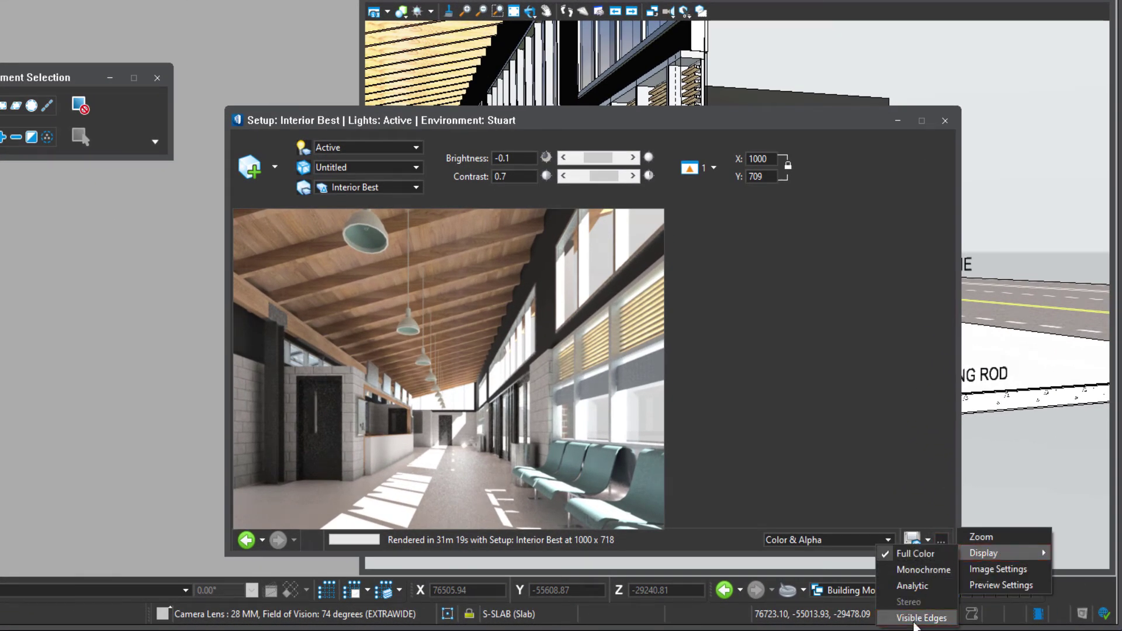
{"action": "left_click", "coordinate": [916, 619]}
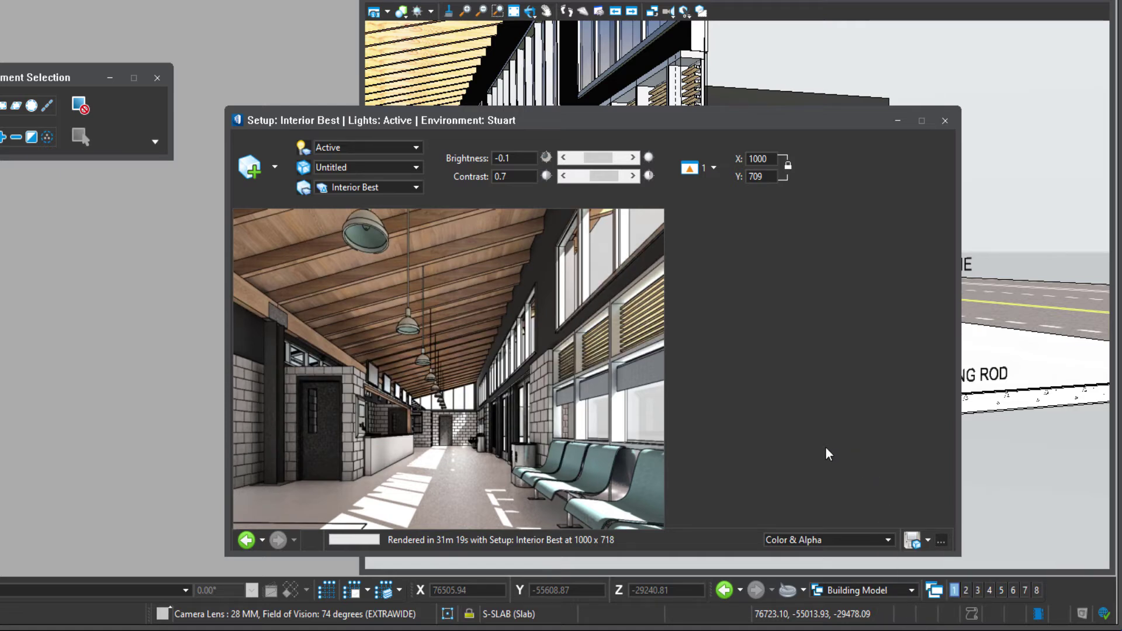
Step: Open the Image Settings beside the rendering, and set the image's brightness to 4.0 and contrast to 0.8
{"action": "left_click", "coordinate": [939, 539]}
{"action": "left_click", "coordinate": [971, 570]}
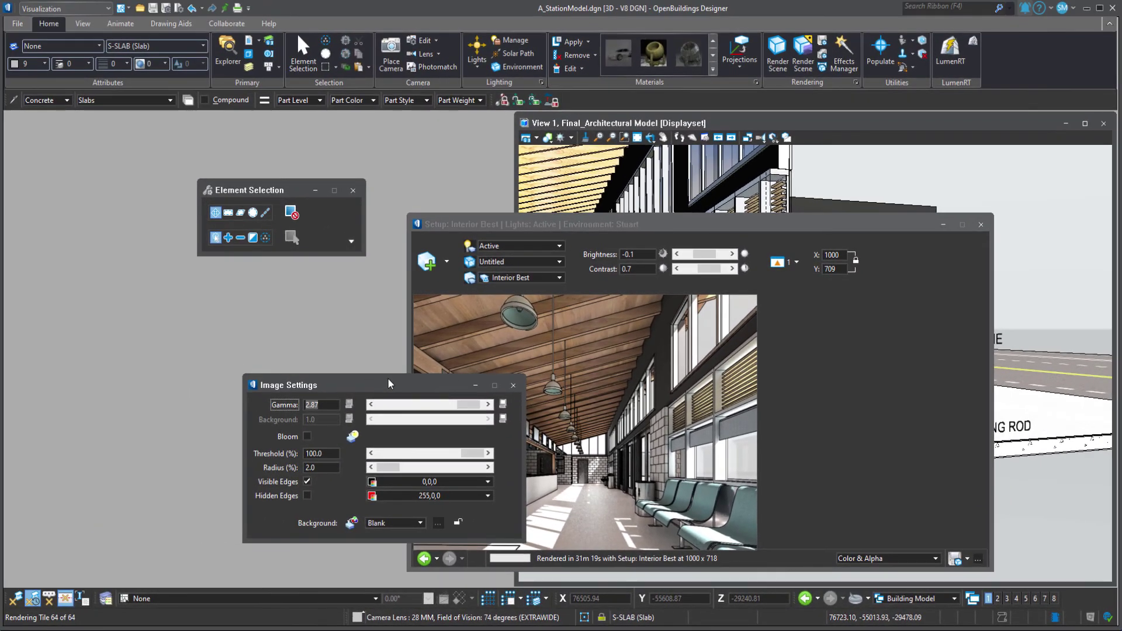
{"action": "left_click_drag", "start_coordinate": [387, 378], "coordinate": [266, 339]}
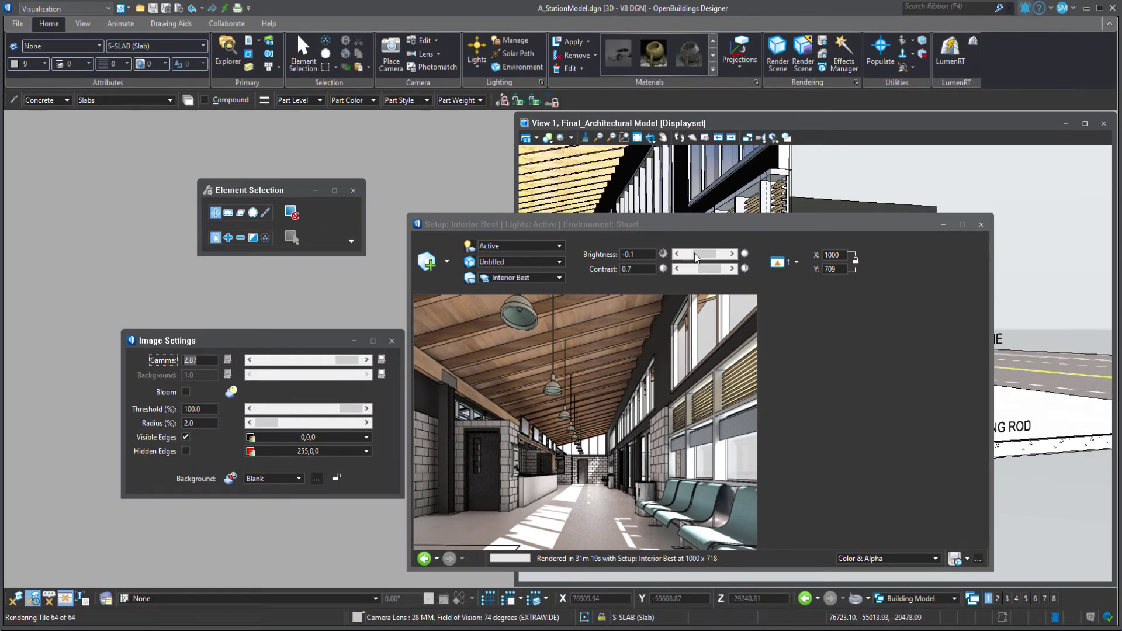
{"action": "left_click_drag", "start_coordinate": [699, 254], "coordinate": [717, 261]}
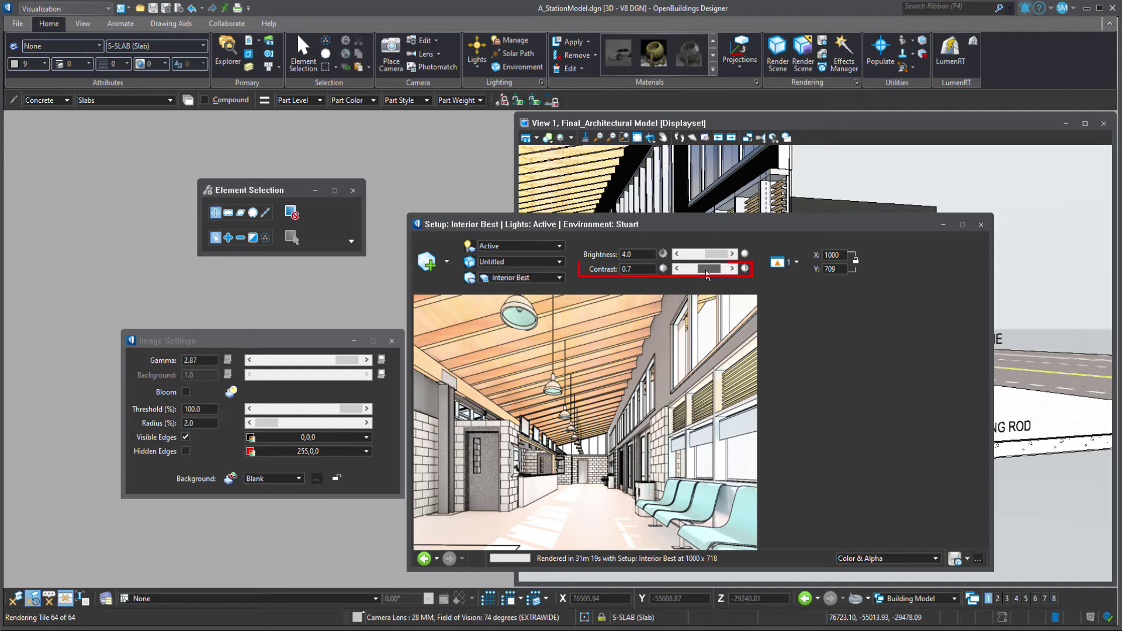
{"action": "mouse_move", "coordinate": [709, 270]}
{"action": "left_mouse_down"}
{"action": "mouse_move", "coordinate": [696, 271]}
{"action": "mouse_move", "coordinate": [710, 277]}
{"action": "left_mouse_up"}
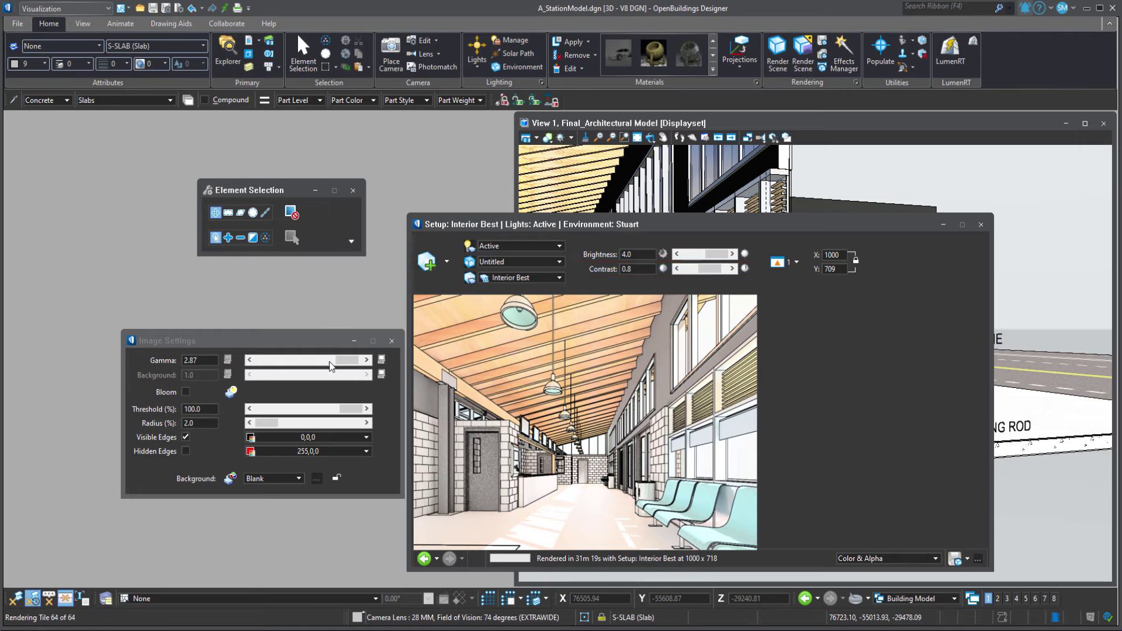
Step: Set the rendered image's gamma to 2.24 and enable Bloom with a threshold of 83.6%
{"action": "left_click_drag", "start_coordinate": [353, 360], "coordinate": [333, 359]}
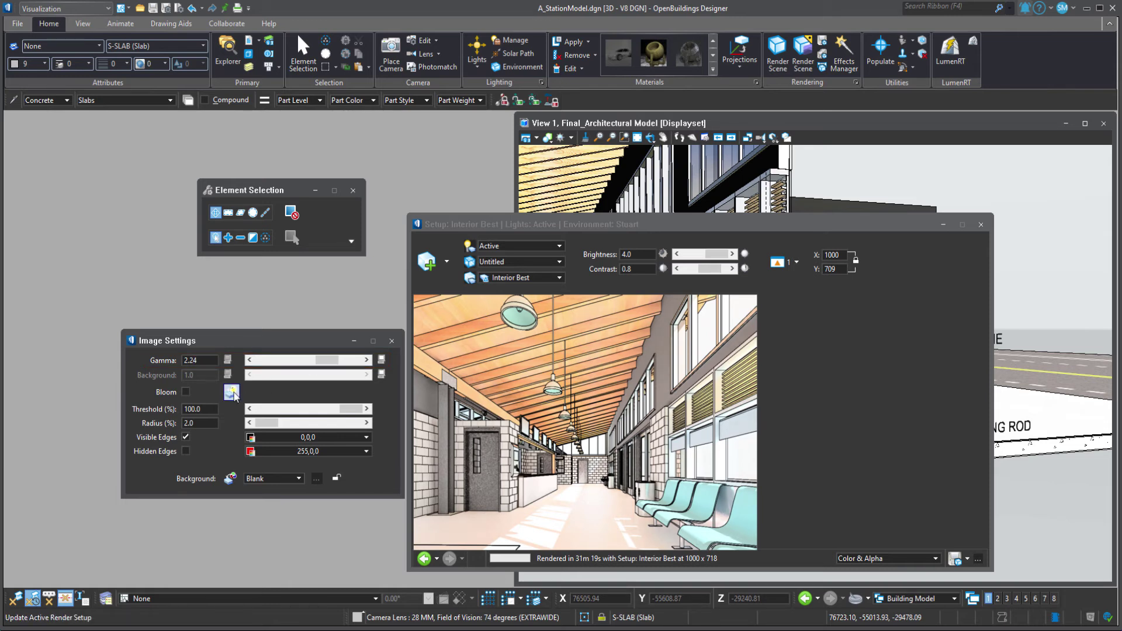
{"action": "left_click", "coordinate": [185, 392]}
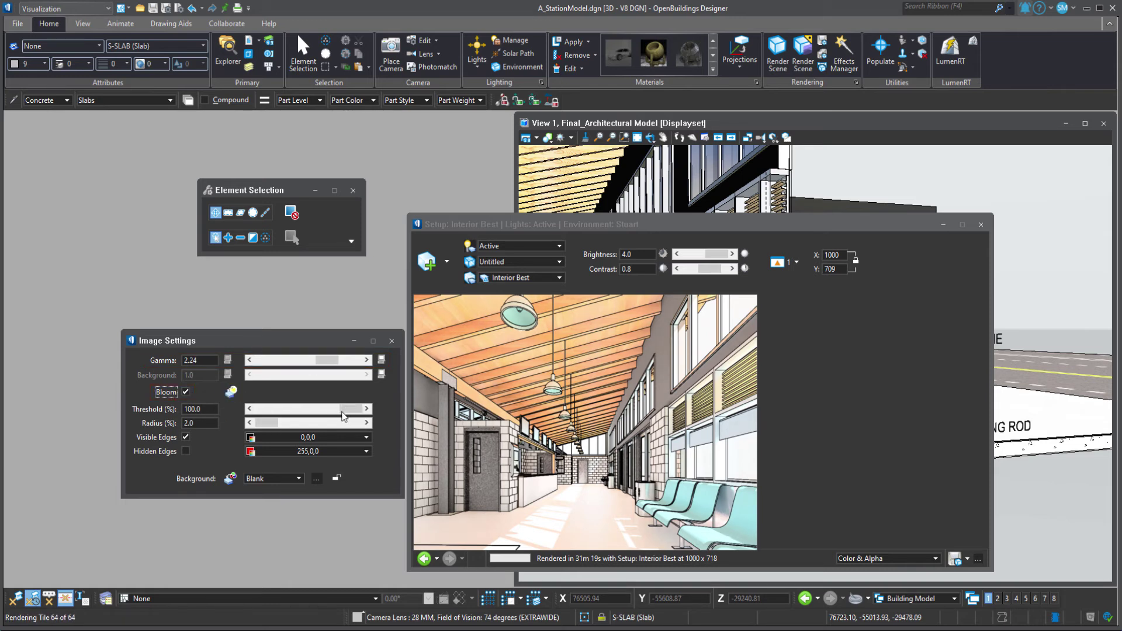
{"action": "left_click_drag", "start_coordinate": [350, 408], "coordinate": [335, 414]}
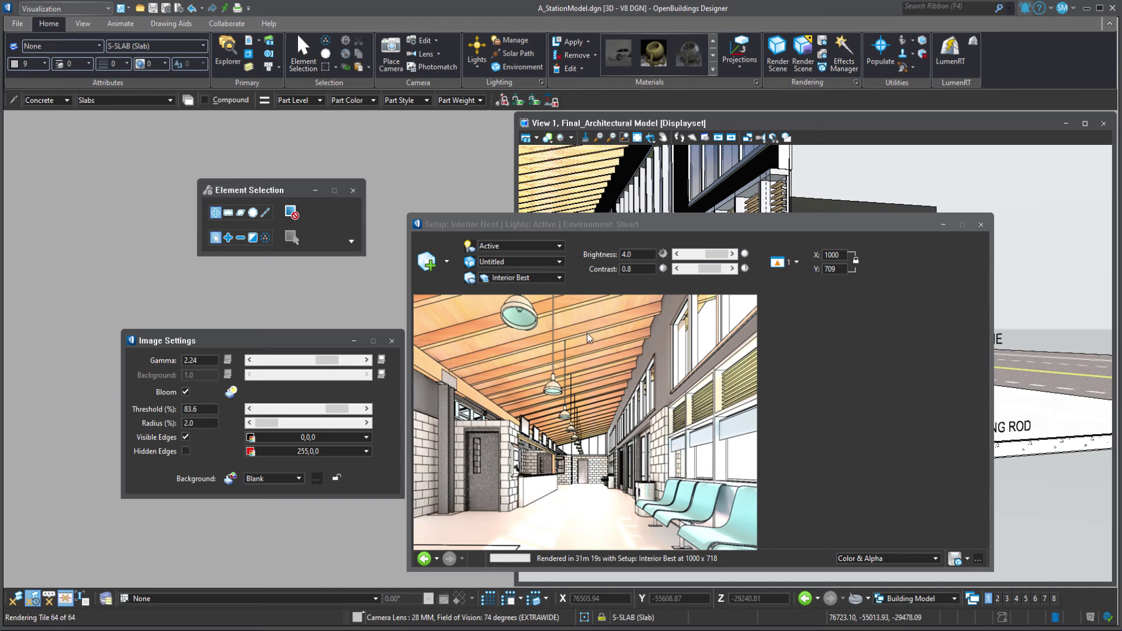
Step: Open the X value of the render's image size for editing
{"action": "left_click", "coordinate": [832, 257]}
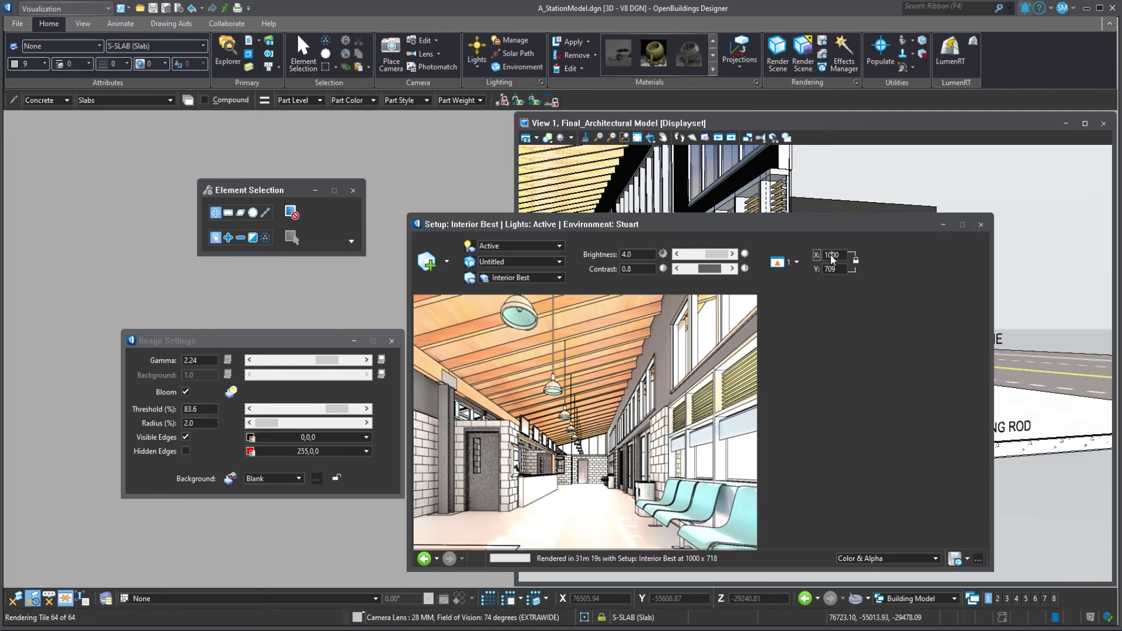